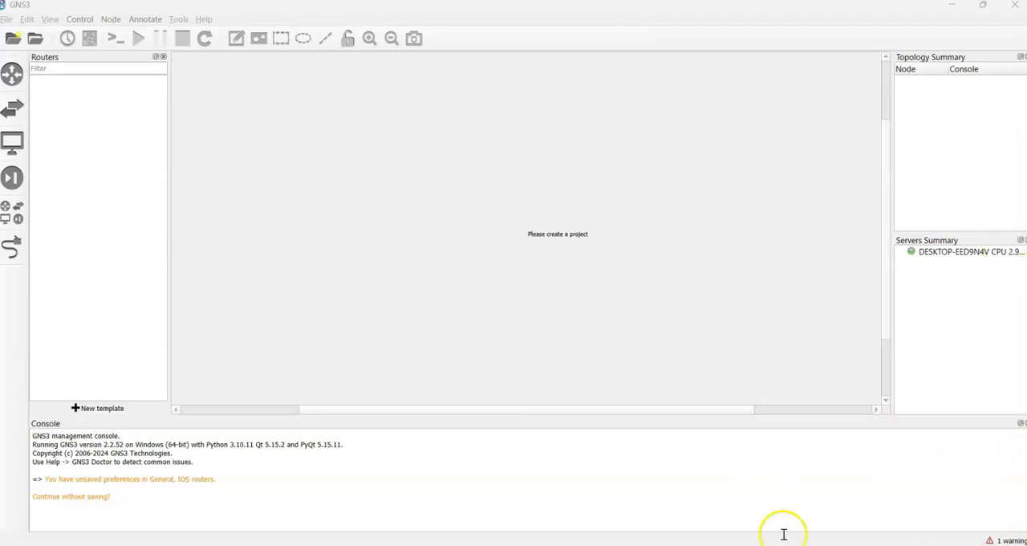
- Switch to File Explorer and examine the Projects and IOS folders in C:\GNS3 Files, including the contents of IOS
left_click(495, 544)
left_click(313, 267)
left_click(256, 162)
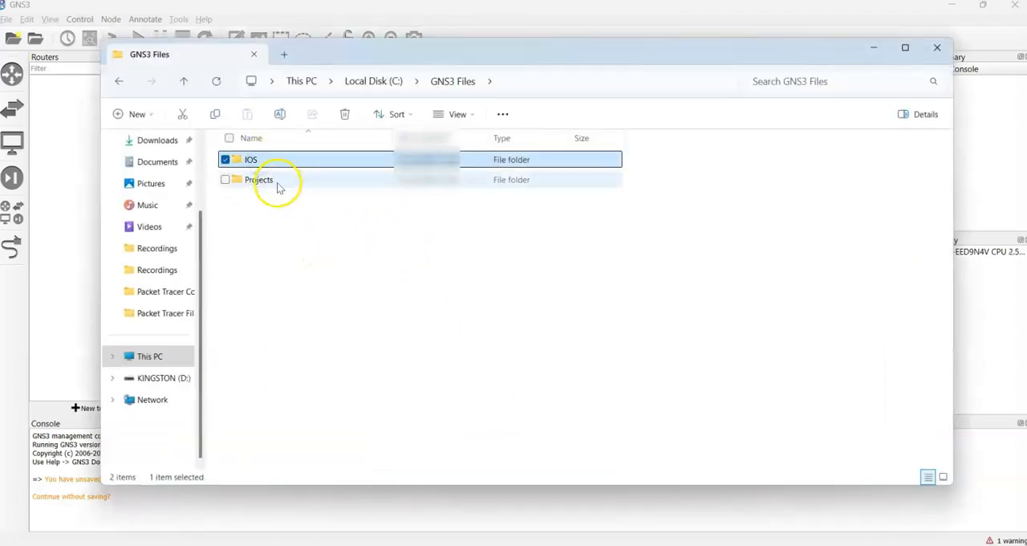
left_click(277, 183)
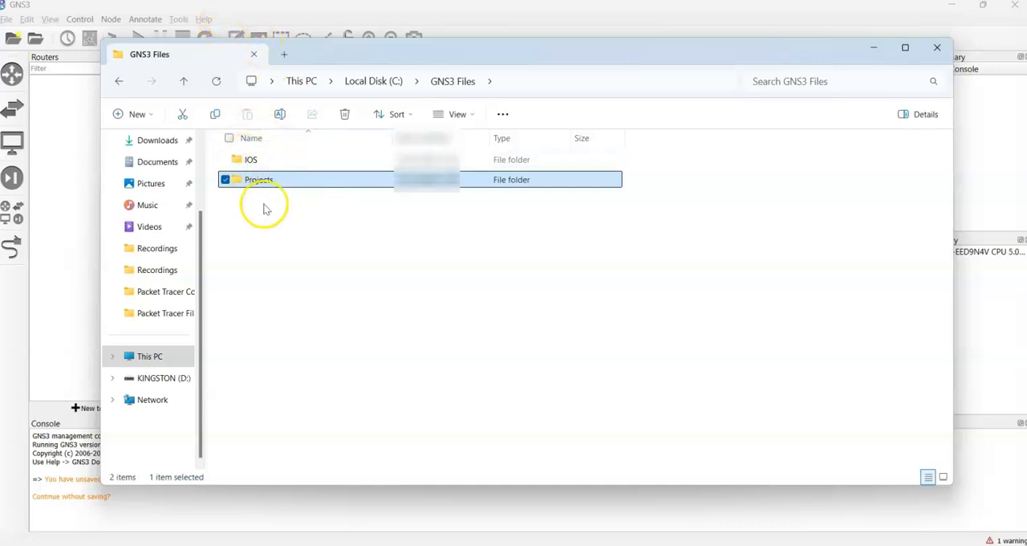
left_click(254, 164)
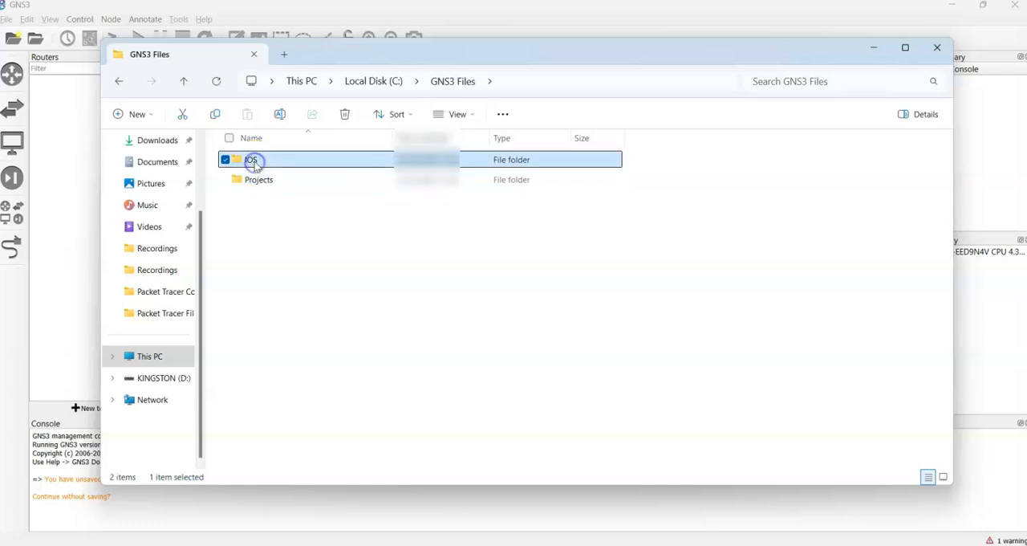
double_click(254, 164)
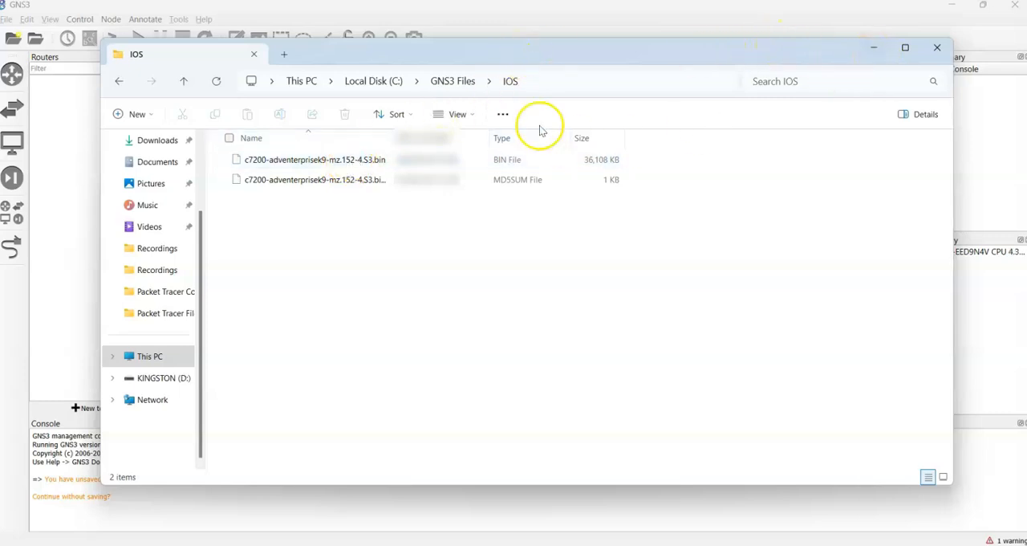
left_click(873, 49)
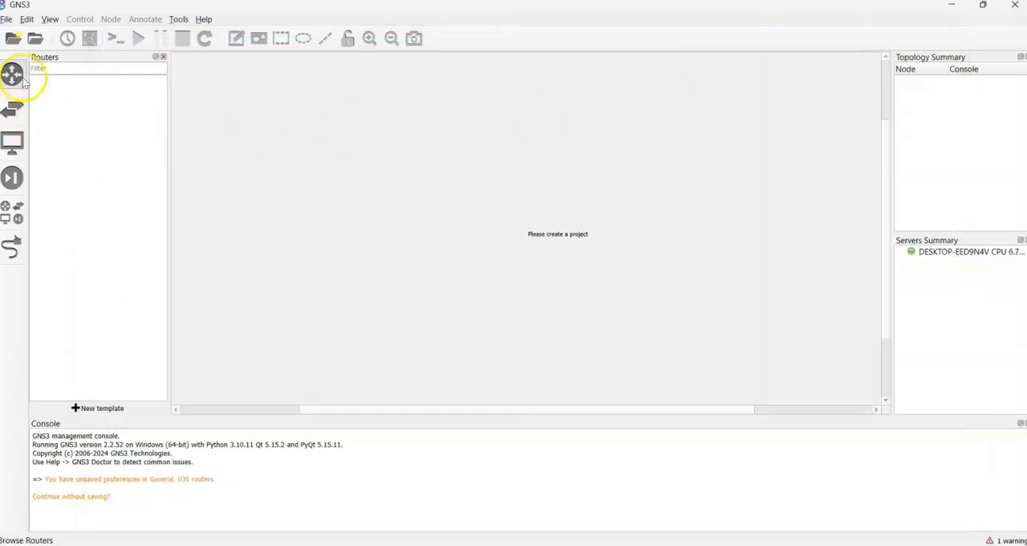
- Check the router device list for available templates
left_click(11, 73)
left_click(12, 73)
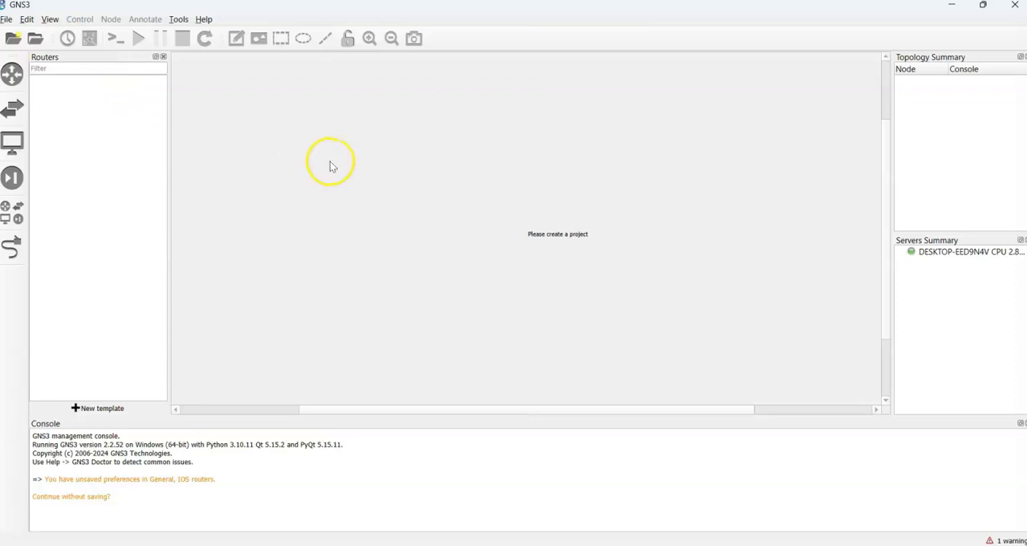
- Set the local projects path in the general preferences to C:\GNS3 Files\Projects
left_click(26, 18)
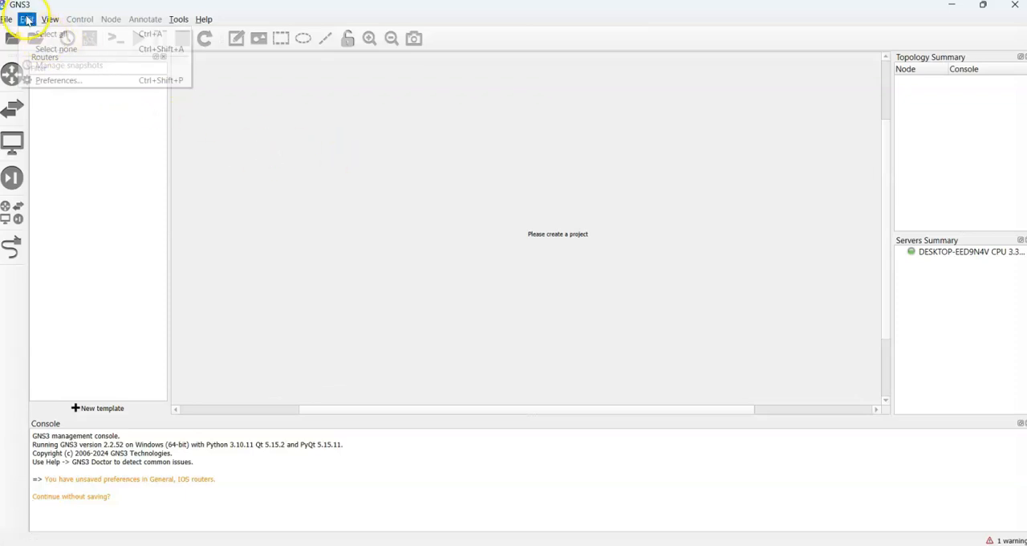
left_click(51, 85)
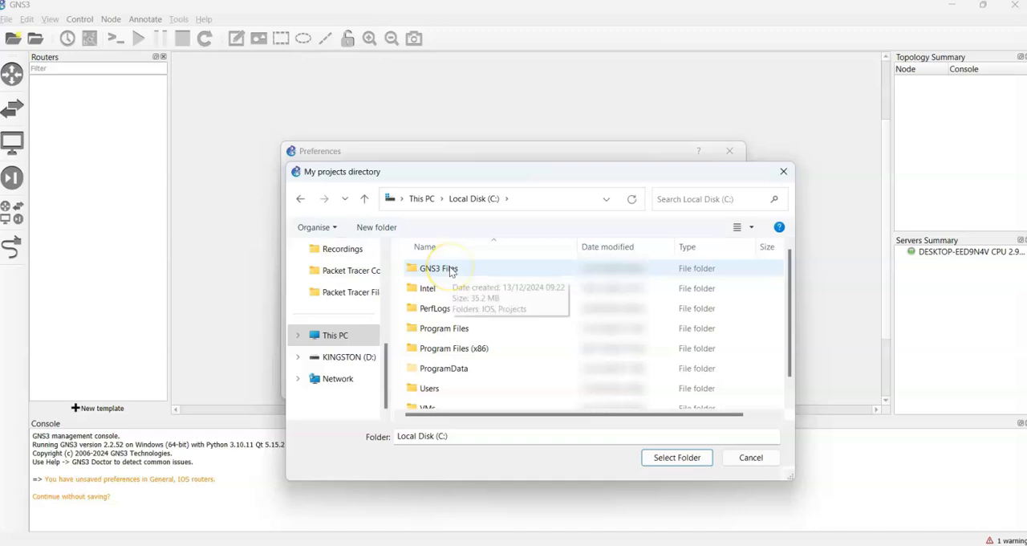
double_click(446, 266)
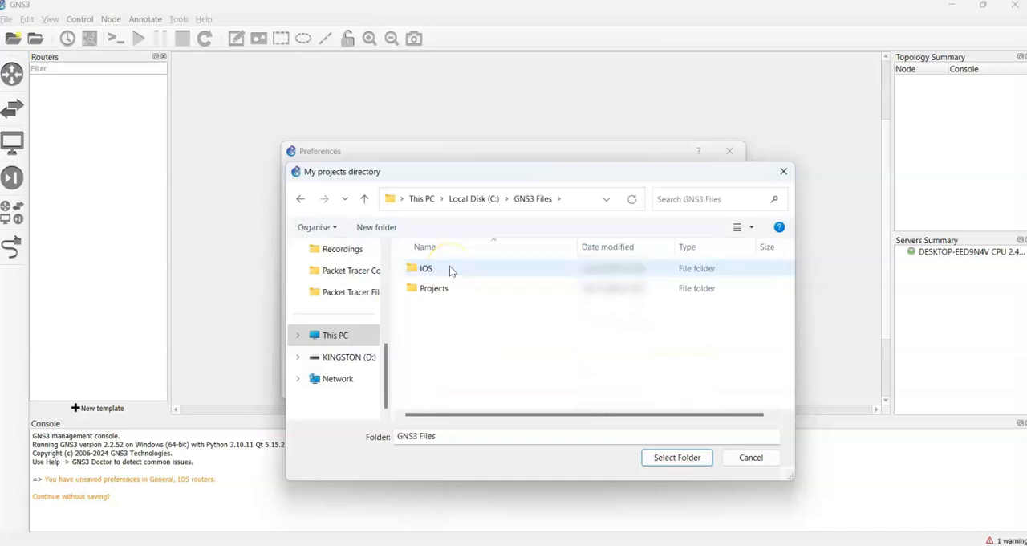
double_click(434, 289)
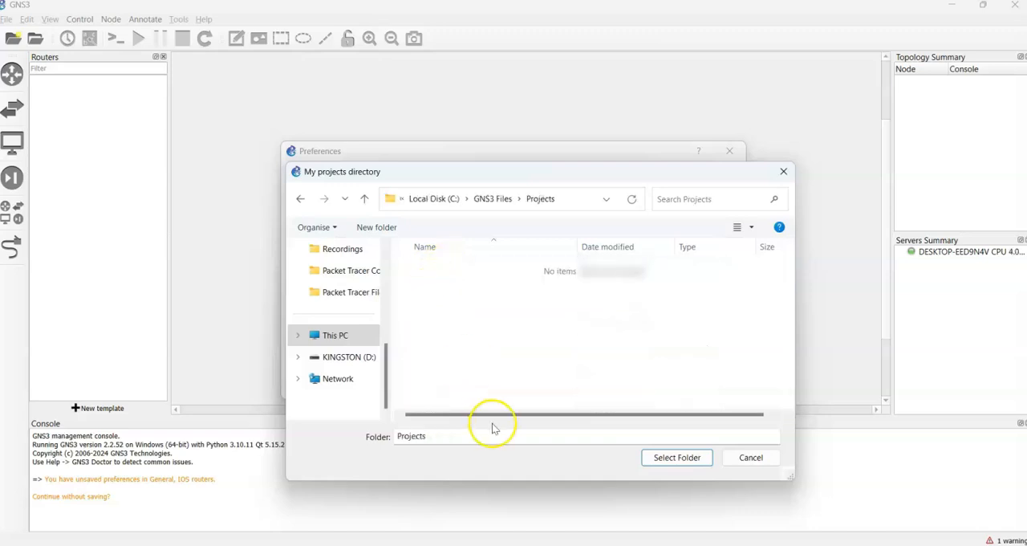
left_click(682, 457)
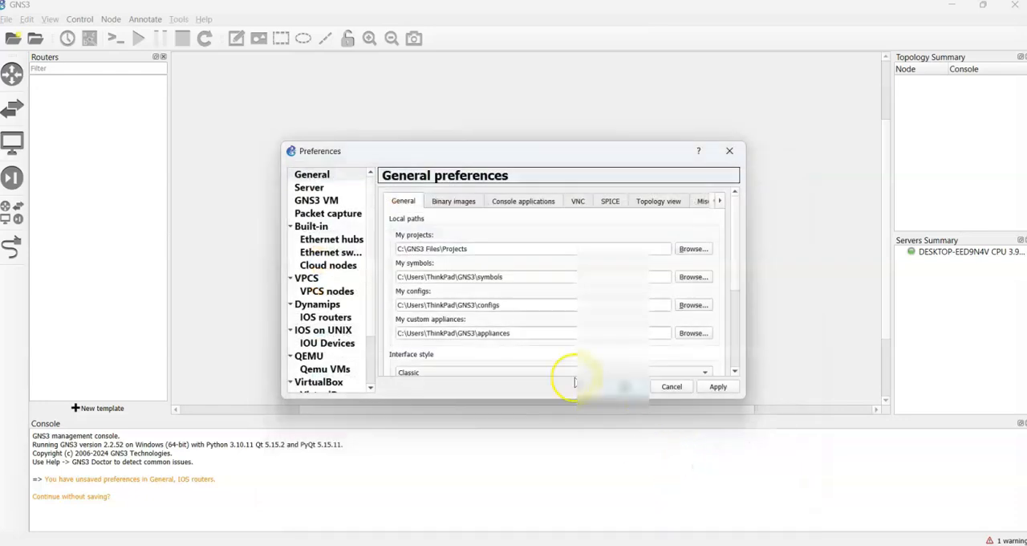
left_click_drag(467, 249, 399, 249)
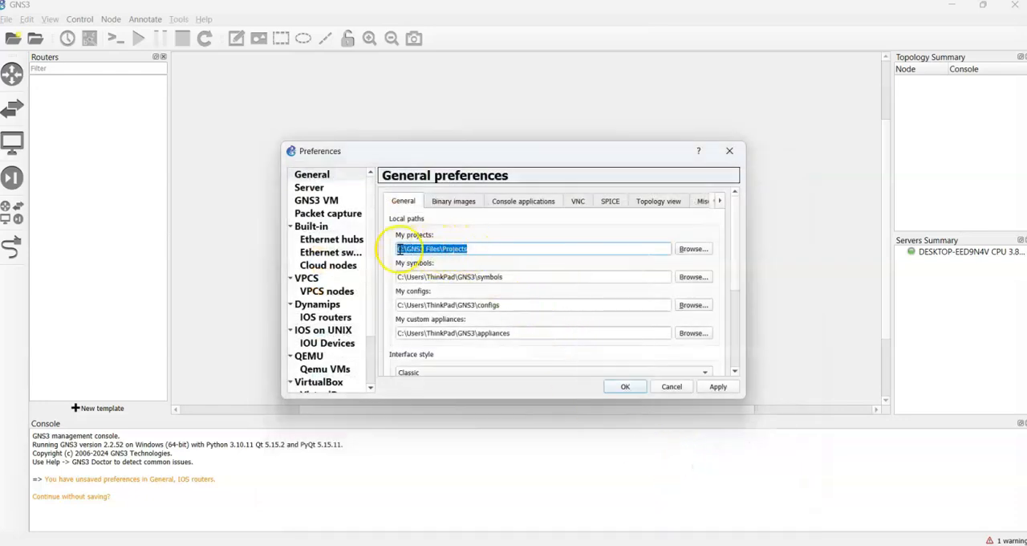
left_click(482, 250)
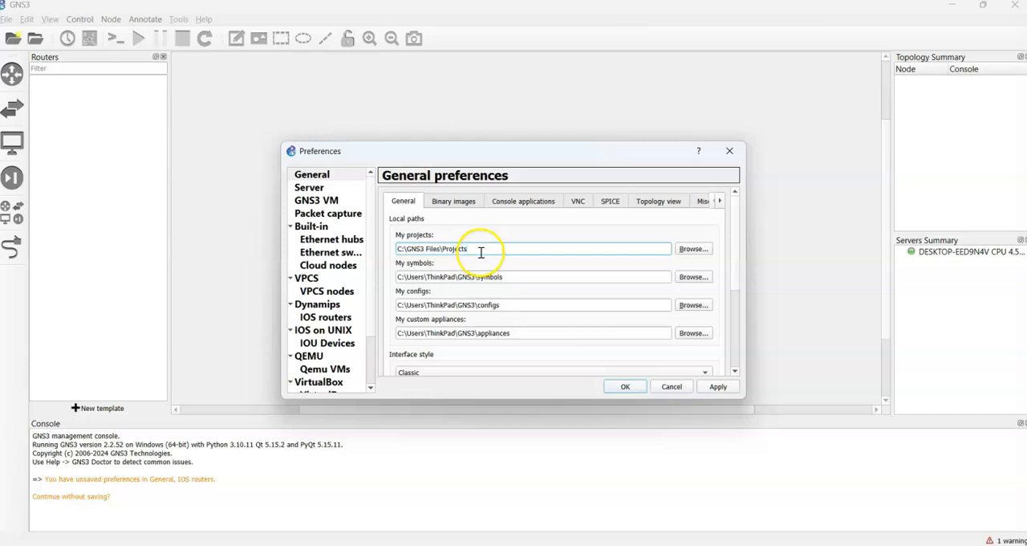
- Set the binary images path to C:\GNS3 Files\IOS and apply the preferences
left_click(450, 203)
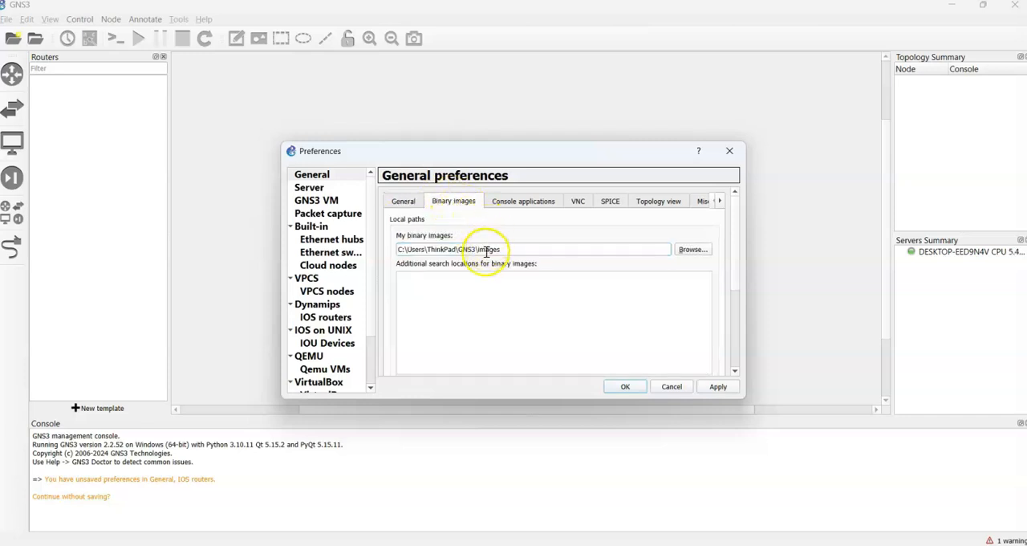
left_click(693, 250)
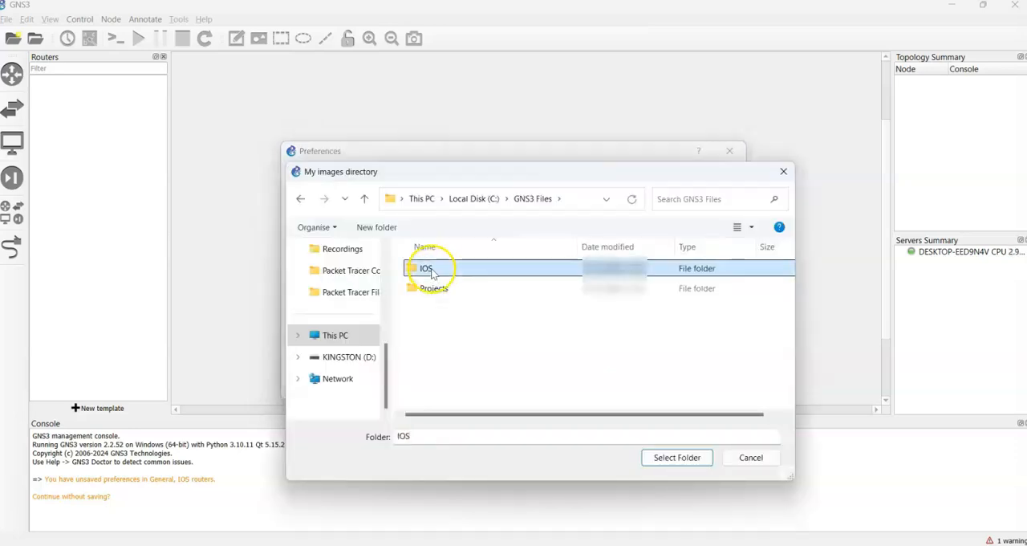
double_click(434, 267)
left_click(673, 461)
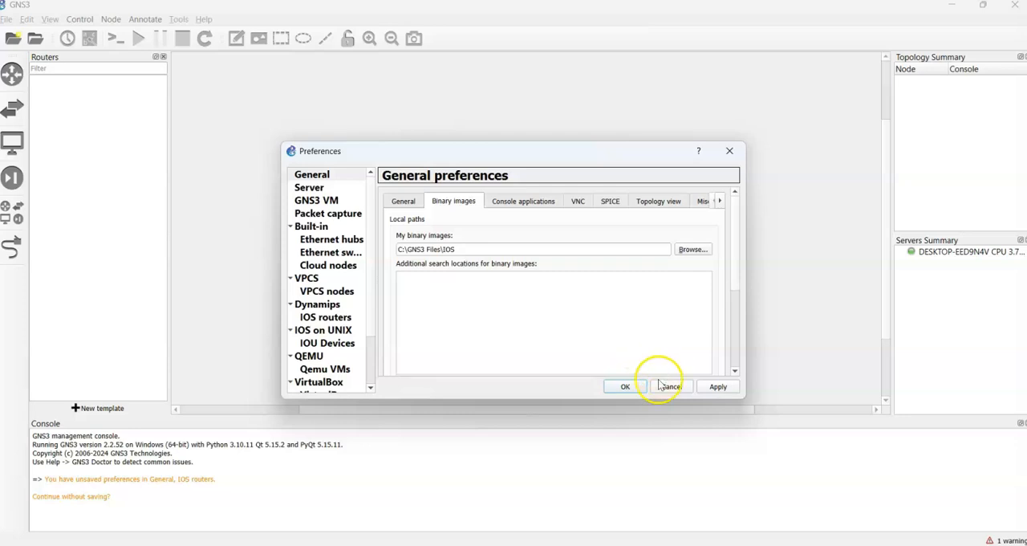
left_click(718, 388)
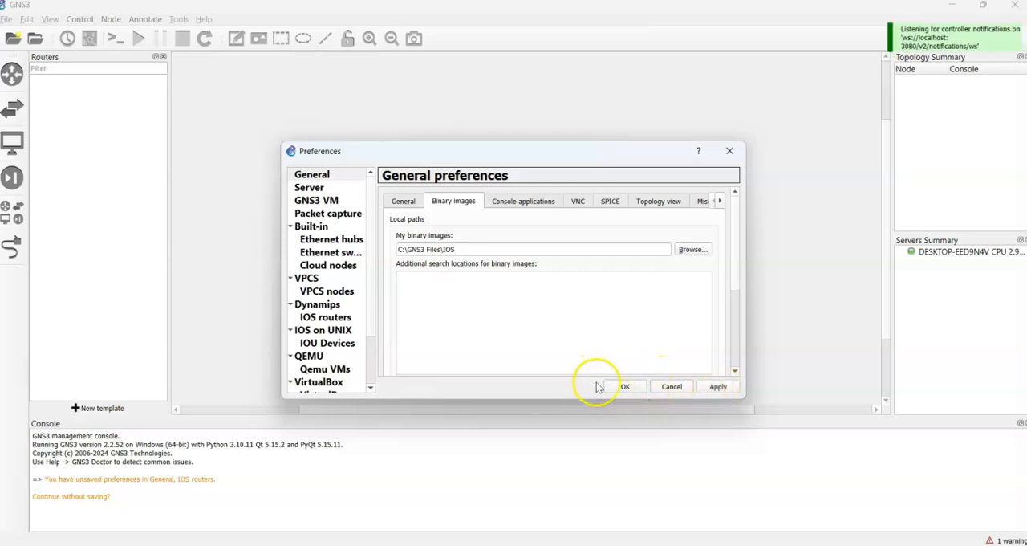
- Start a new IOS router template under Dynamips and choose to use a new image
left_click(316, 309)
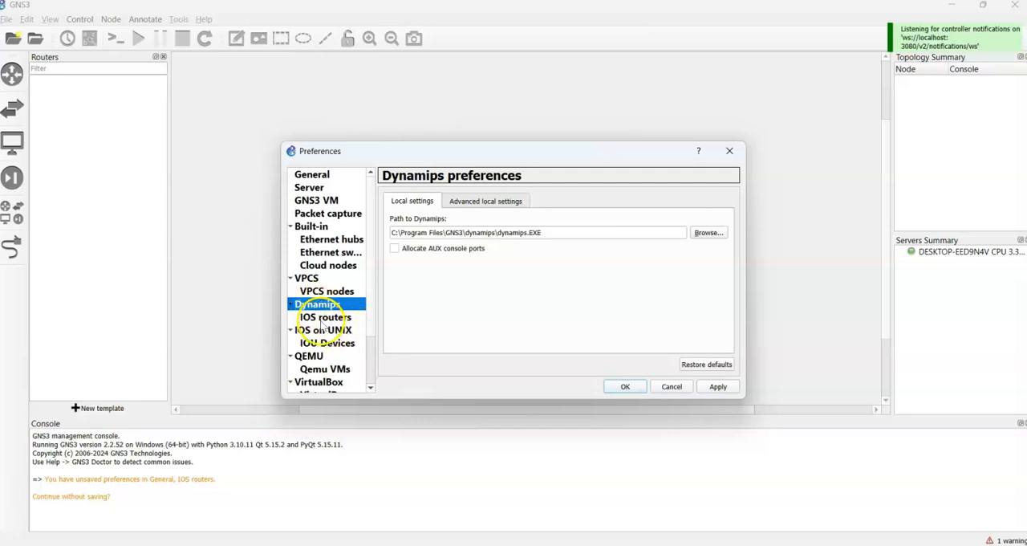
left_click(325, 318)
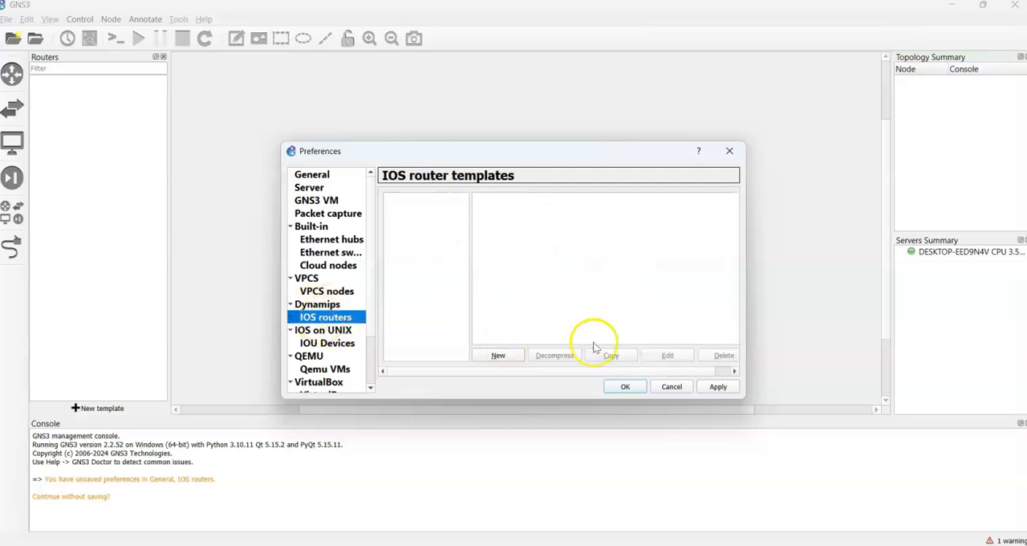
left_click(498, 356)
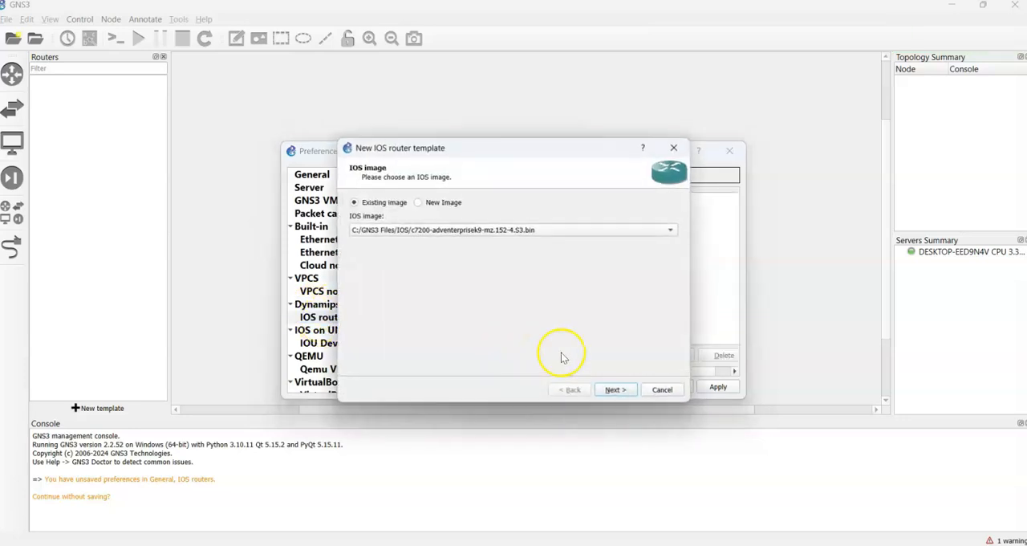
left_click(671, 231)
left_click(426, 202)
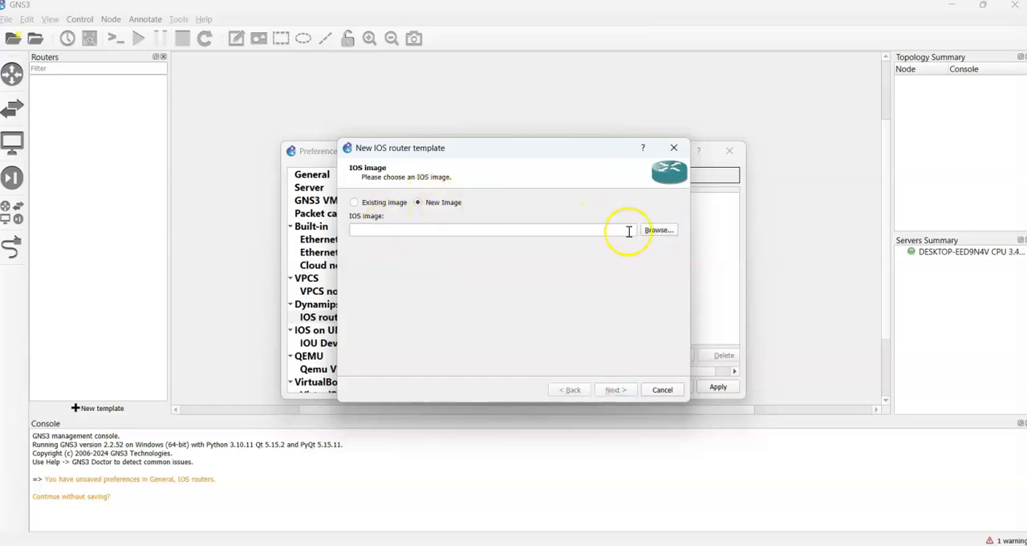
- Load c7200-adventerprisek9-mz.152-4.S3.bin from C:\GNS3 Files\IOS as the IOS image and copy it to the default images directory
left_click(659, 230)
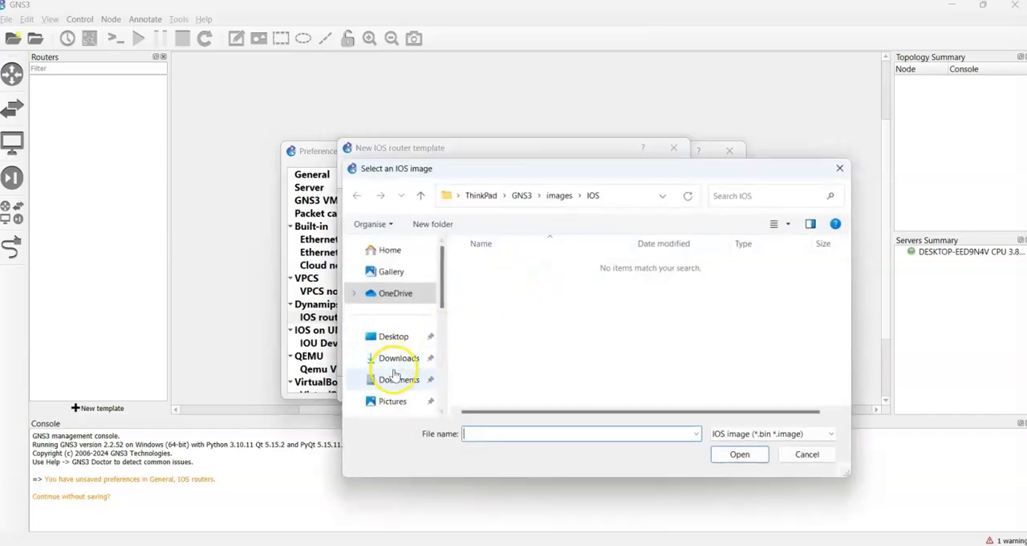
scroll(397, 385, "down", 5)
left_click(392, 331)
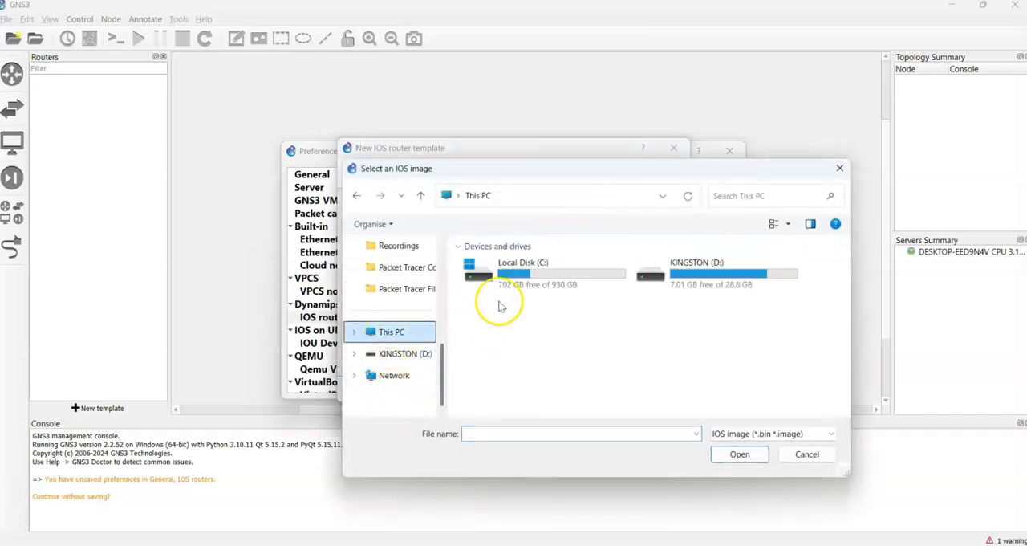
double_click(559, 272)
double_click(508, 268)
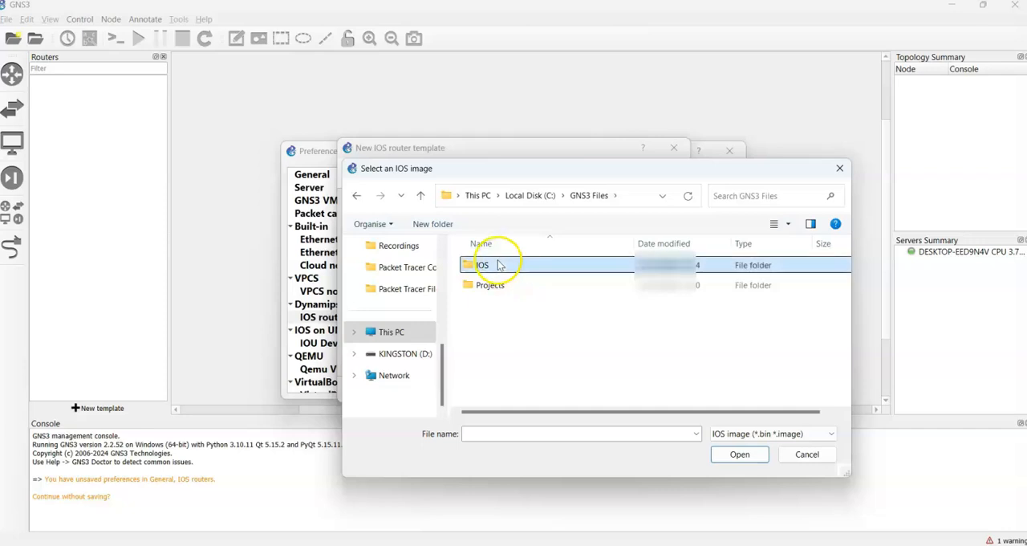
double_click(505, 265)
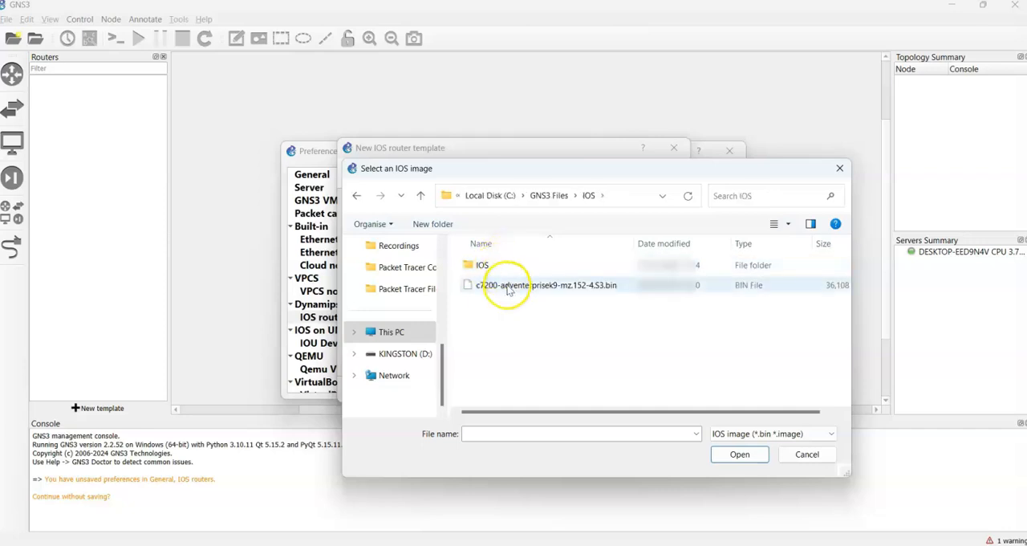
double_click(480, 265)
left_click(420, 196)
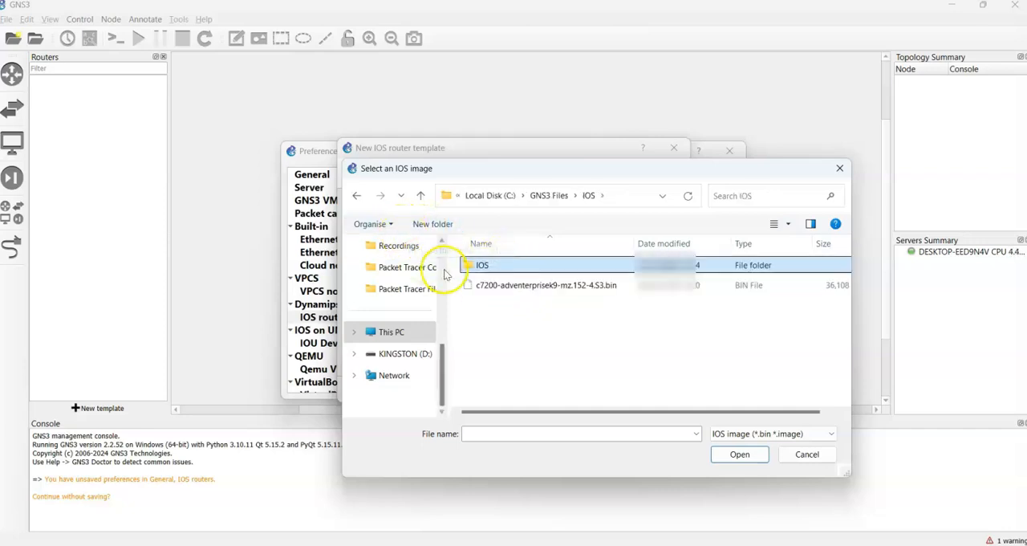
left_click(505, 286)
left_click(736, 454)
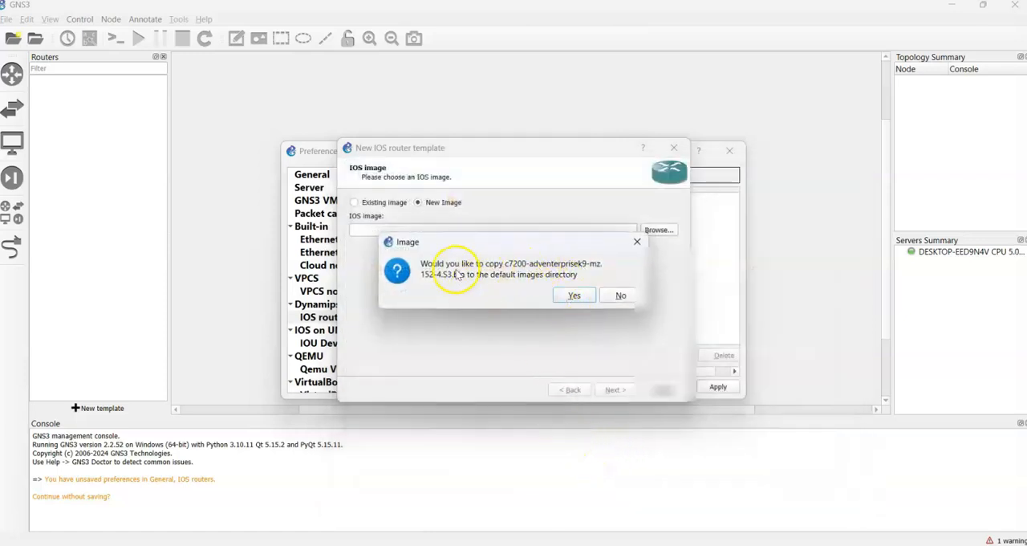
left_click(575, 296)
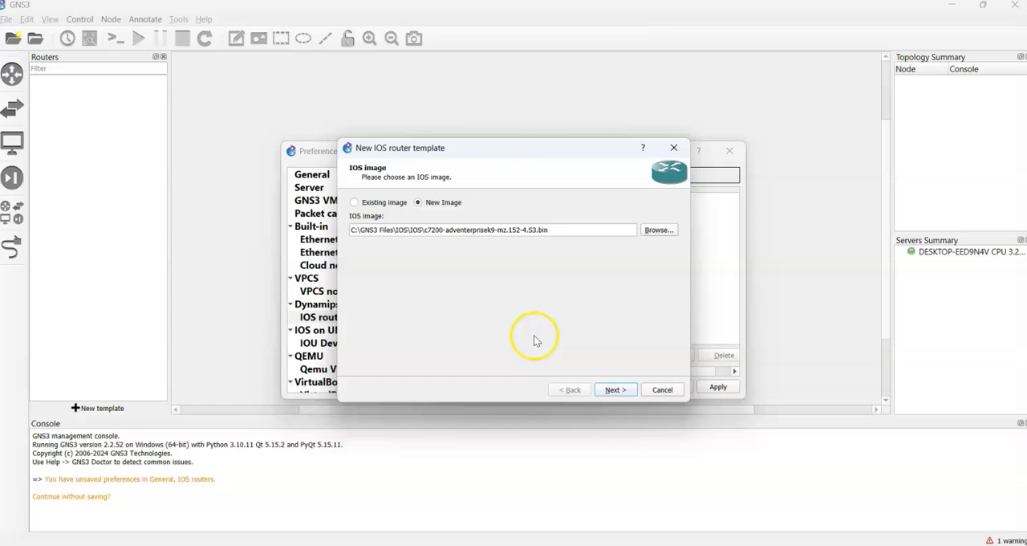
- Accept the chosen IOS image, the name and platform c7200, and 512 MiB of default RAM for the router
left_click(613, 389)
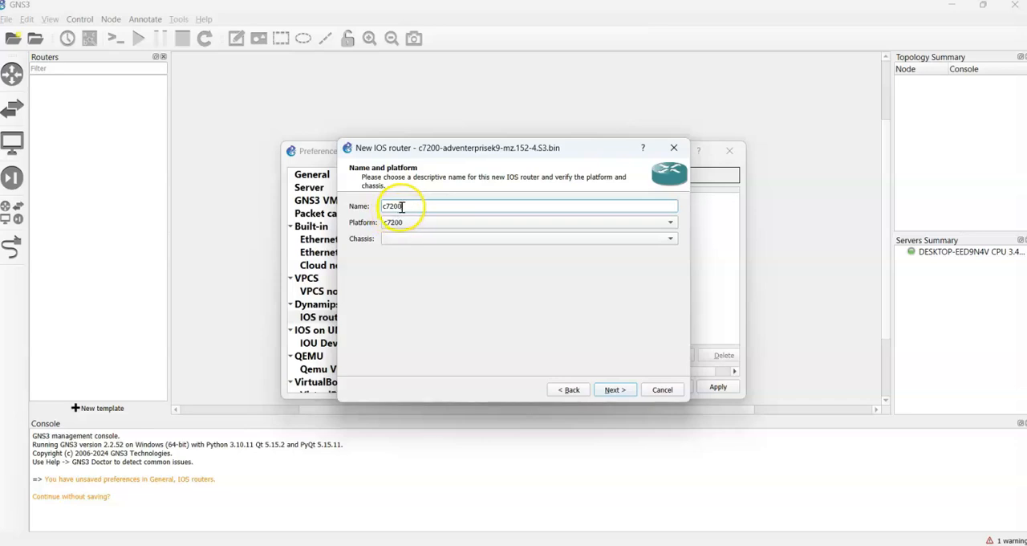
left_click(611, 391)
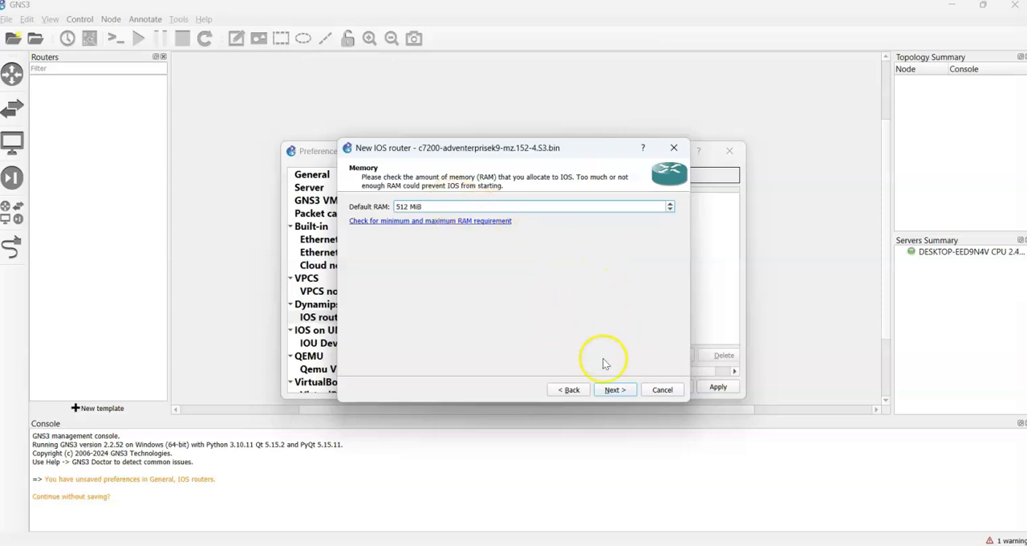
left_click(615, 390)
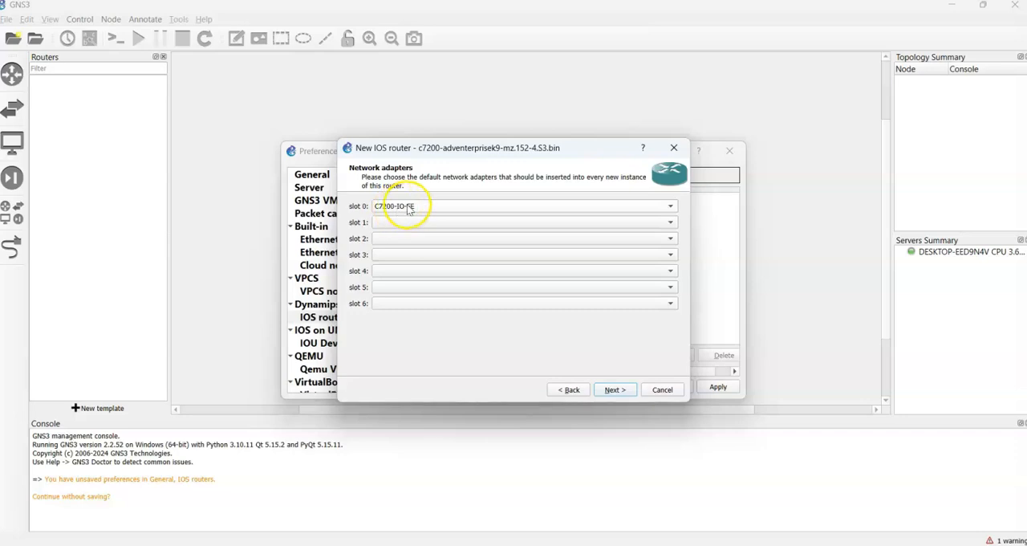
- Assign network adapter C7200-IO-2FE to slot 0 and PA-4T+ to slot 1 of the new router
left_click(522, 207)
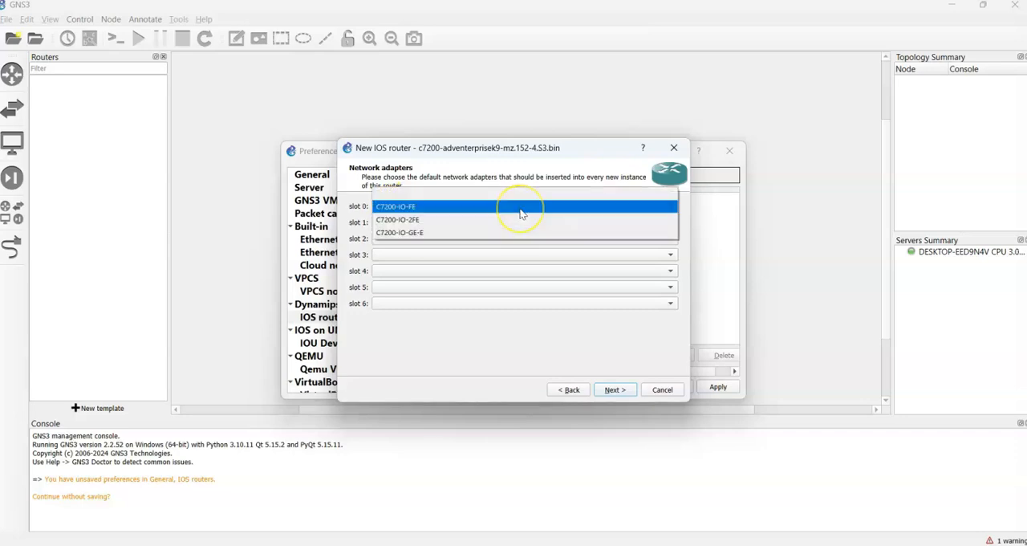
left_click(405, 222)
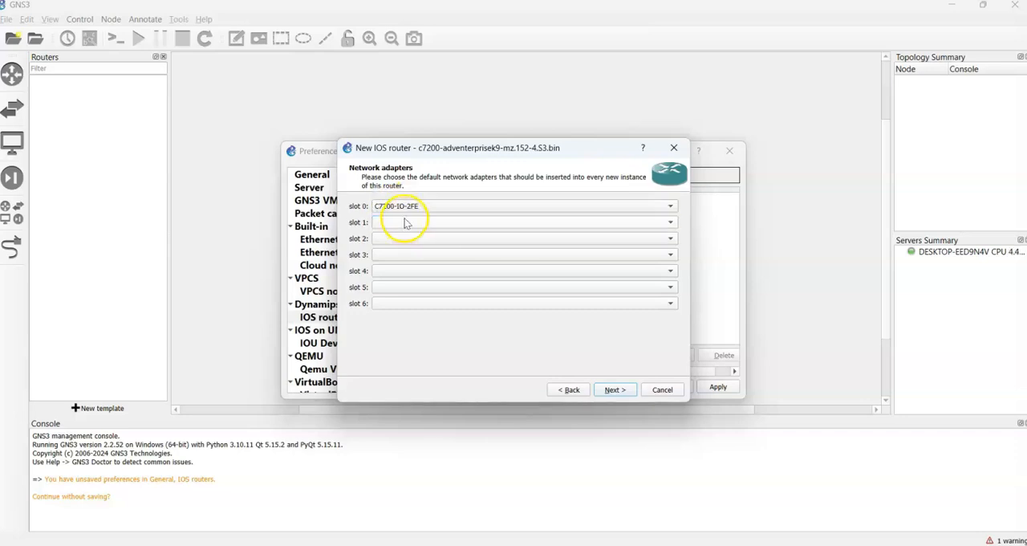
left_click(393, 222)
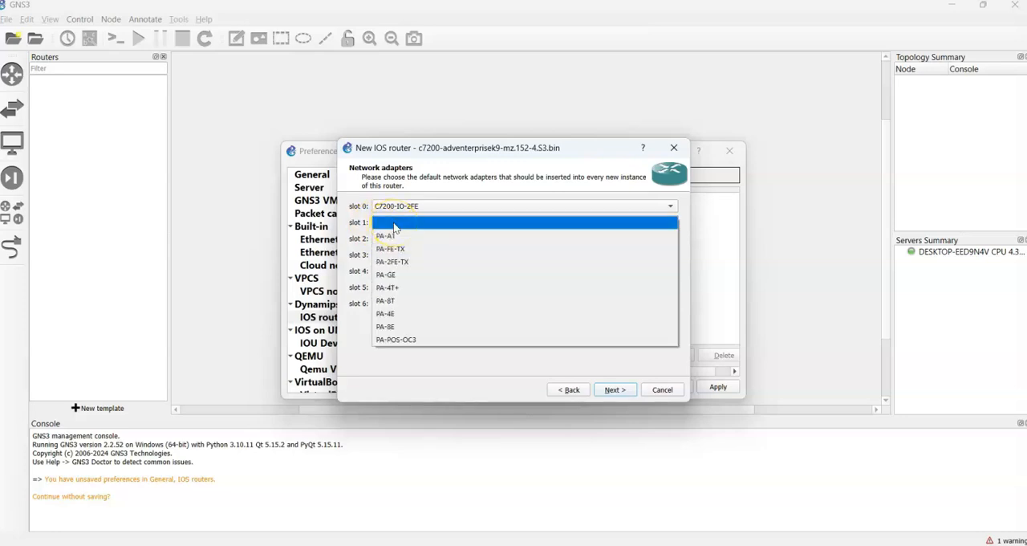
left_click(465, 208)
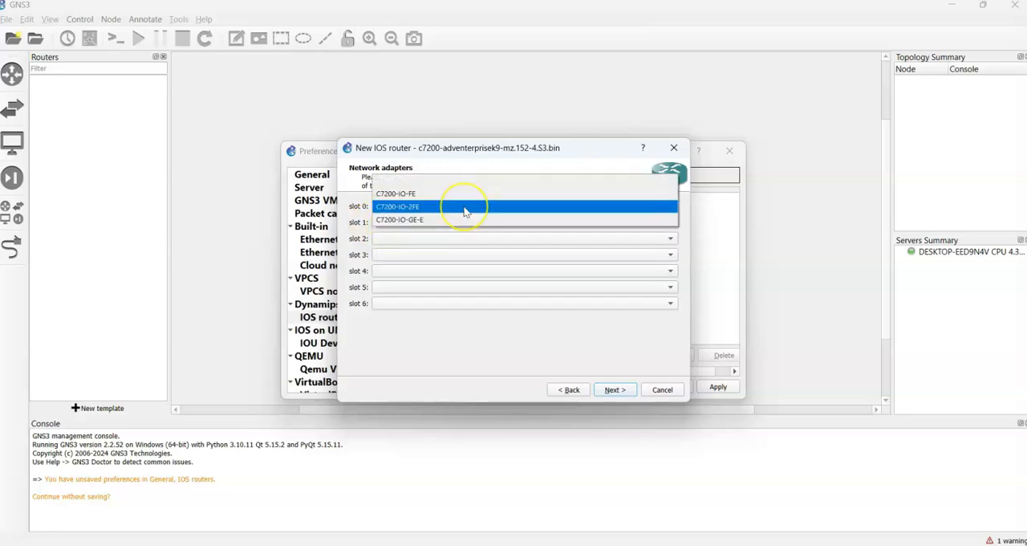
left_click(393, 207)
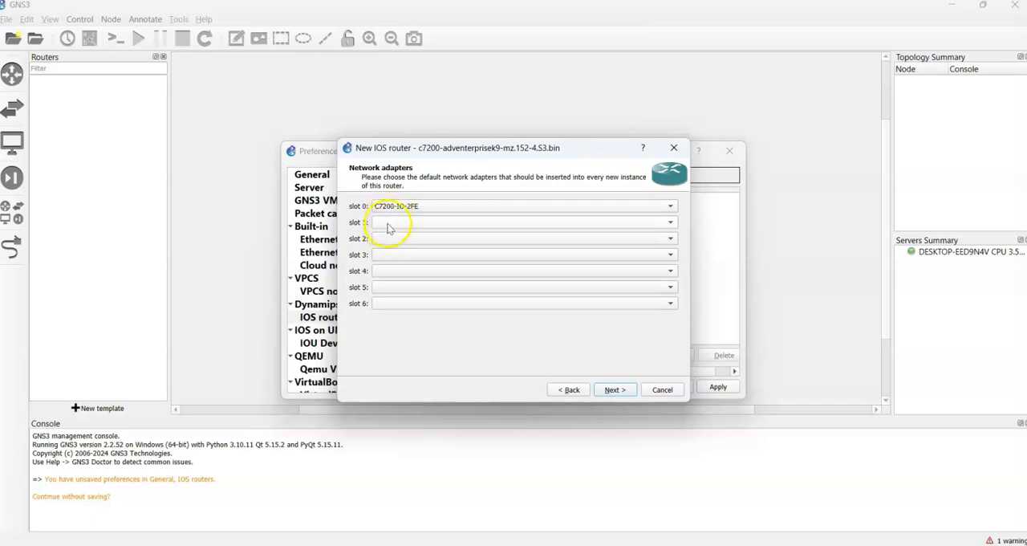
left_click(390, 225)
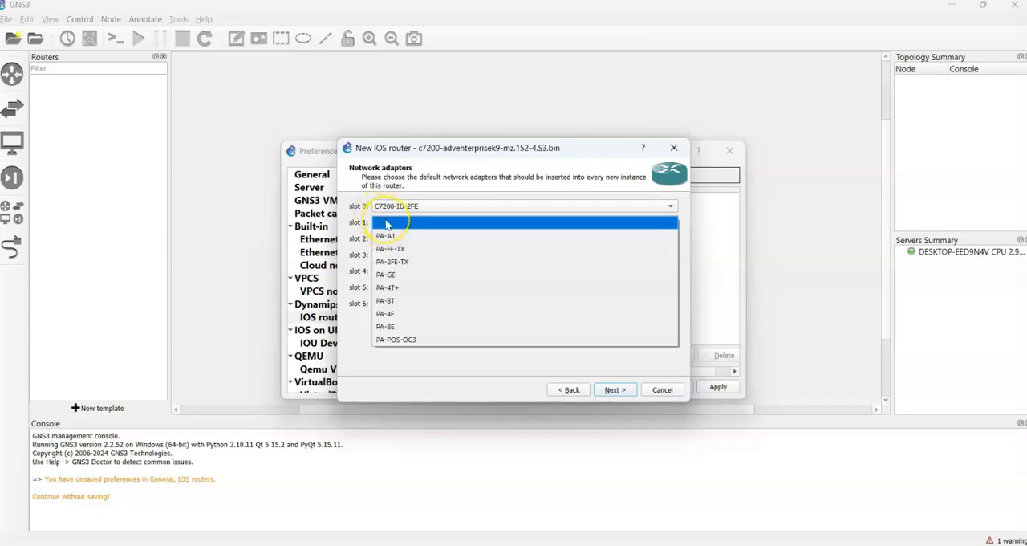
left_click(400, 288)
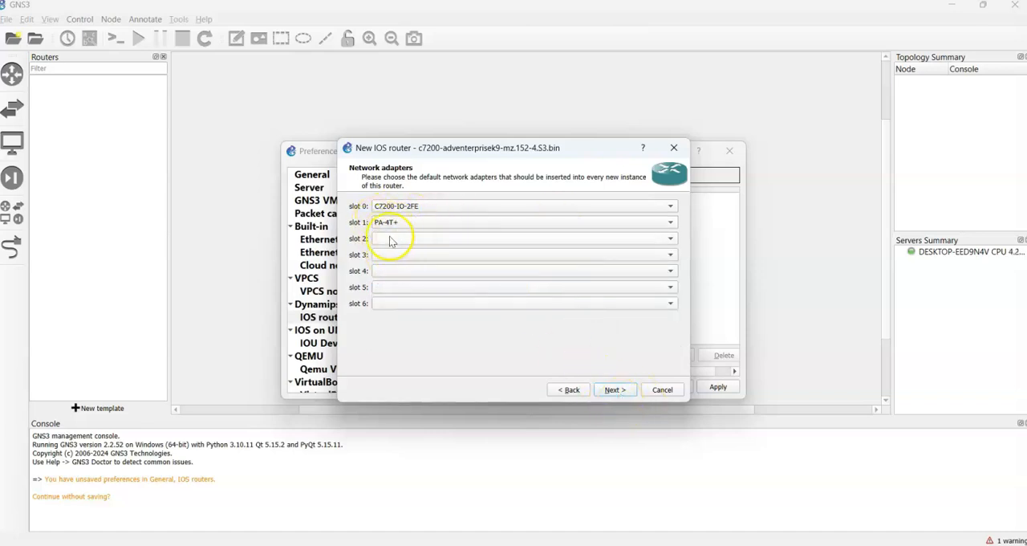
left_click(612, 390)
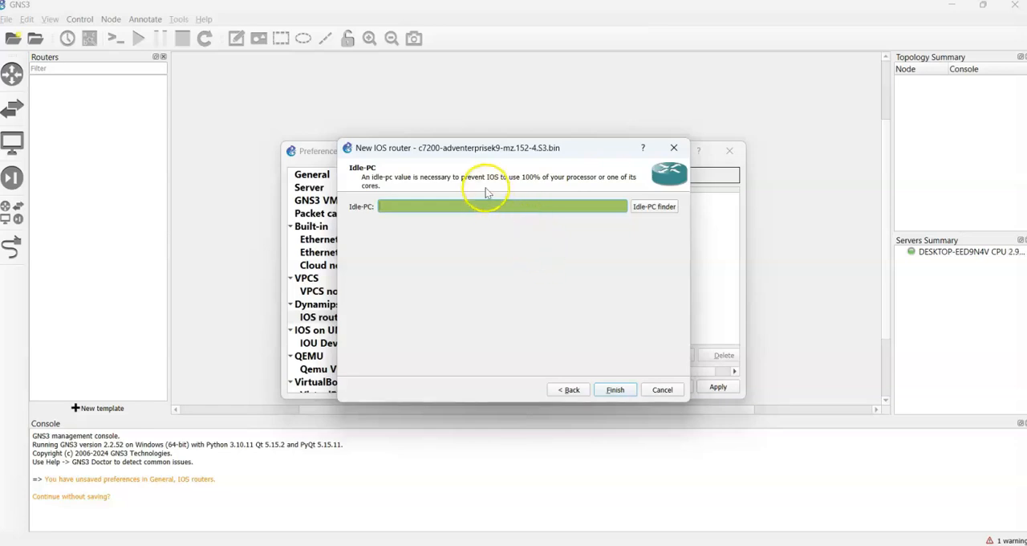
- Run the Idle-PC finder for the IOS image, accept its value and finish the c7200 router template
left_click(660, 209)
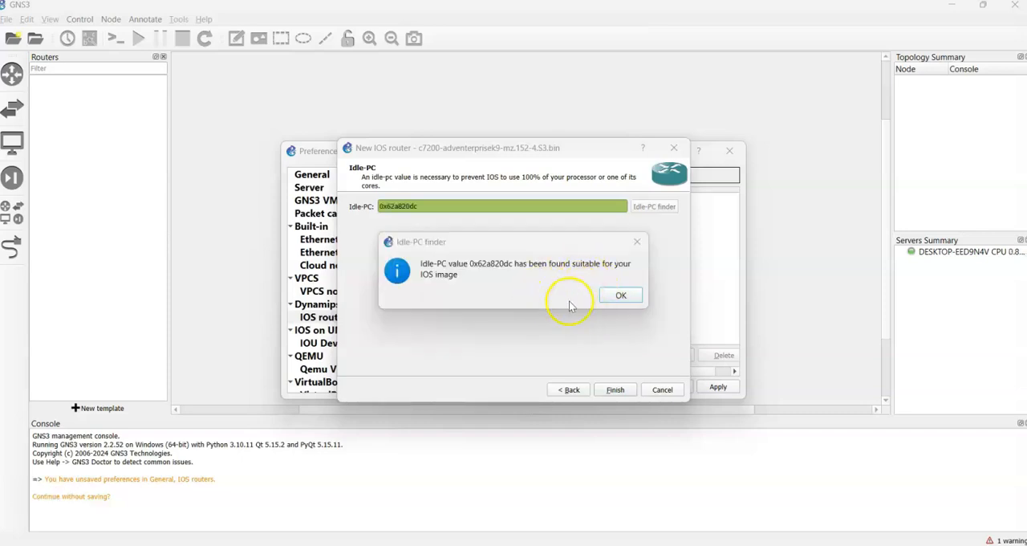
left_click(621, 297)
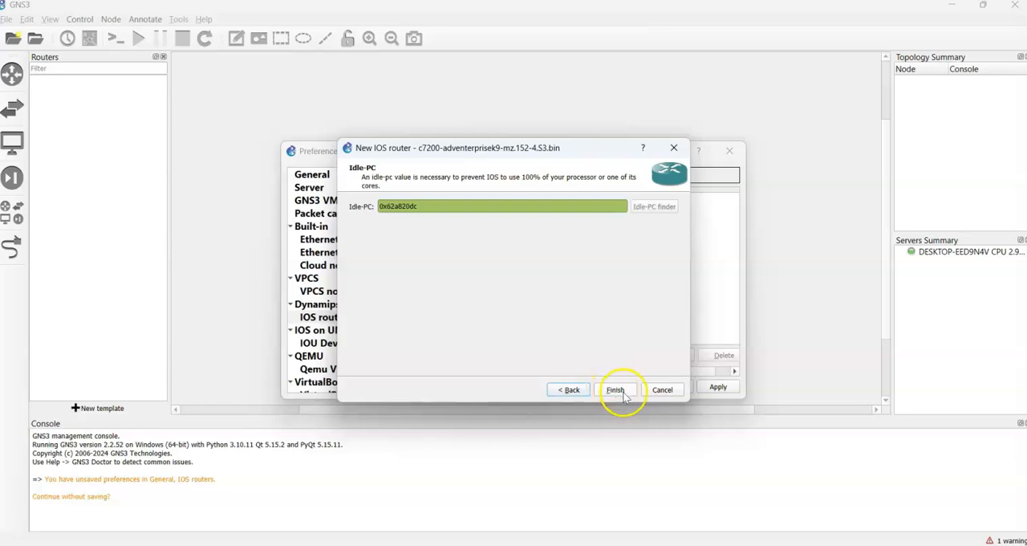
left_click(616, 391)
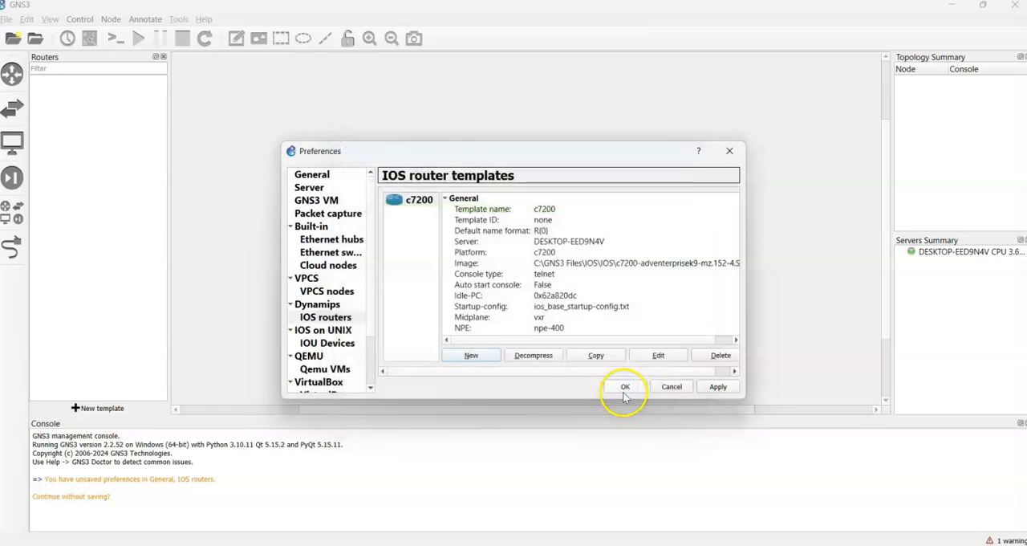
- Review the GNS3 VM settings, the VPCS preferences and the remaining preference categories
left_click(323, 202)
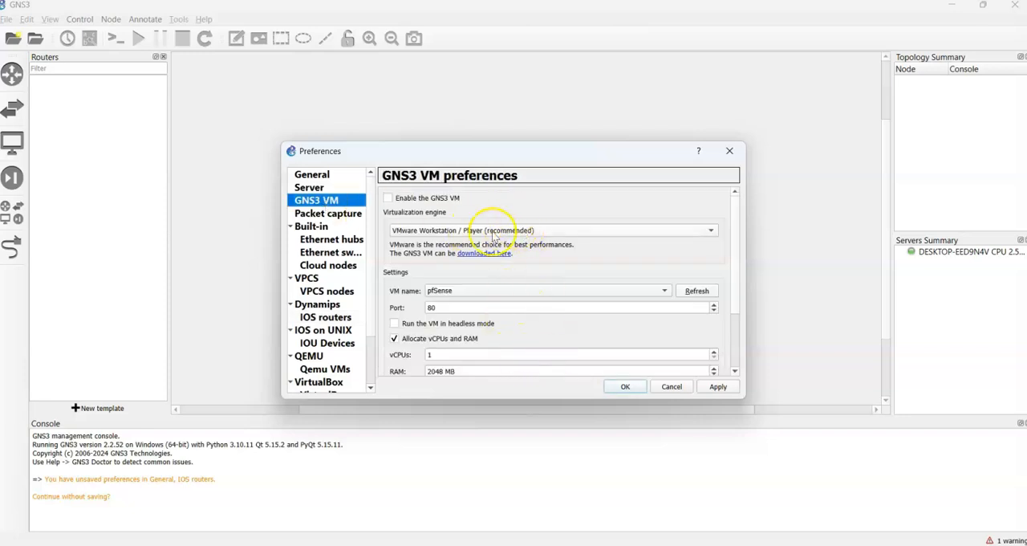
left_click(697, 290)
scroll(450, 314, "down", 2)
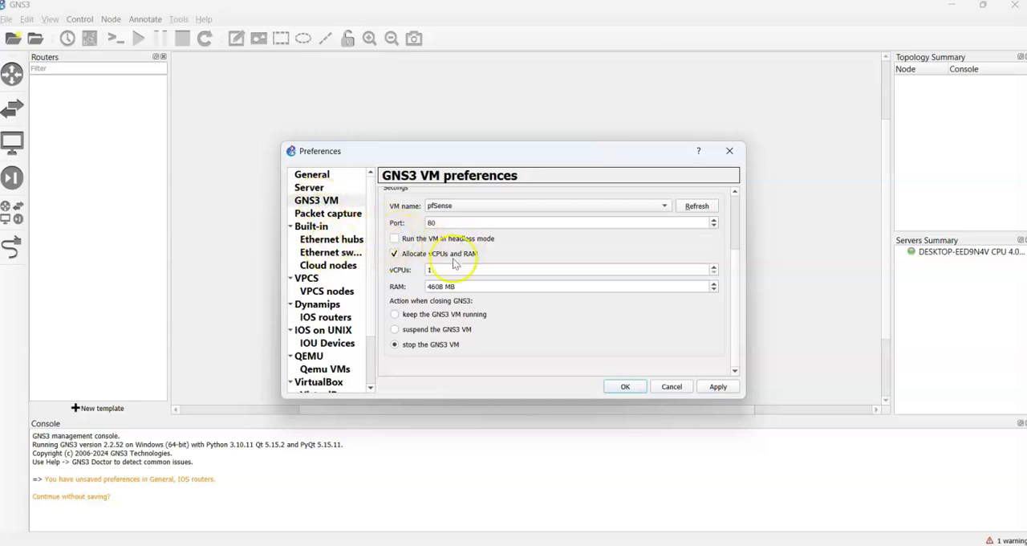
scroll(491, 287, "down", 1)
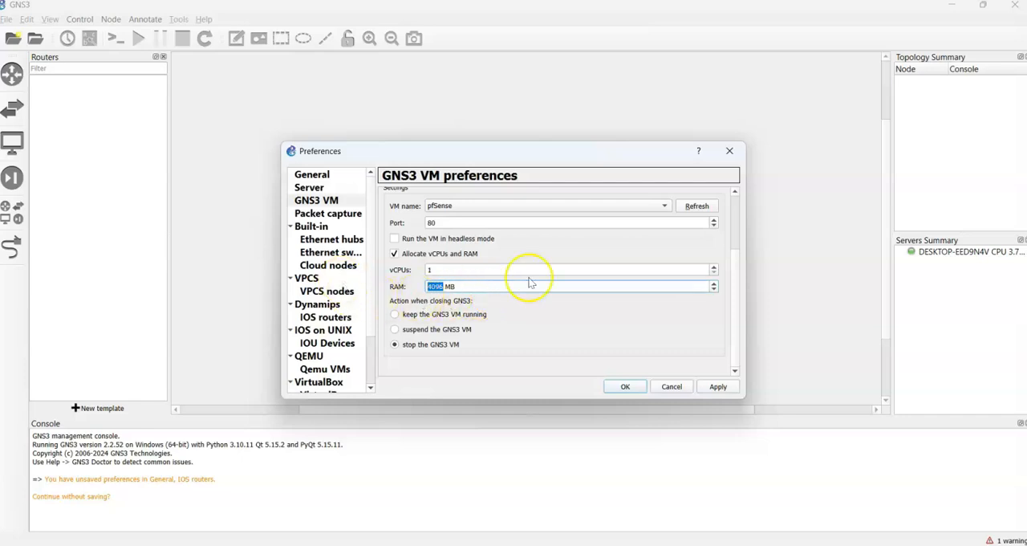
scroll(500, 286, "down", 1)
scroll(426, 293, "up", 1)
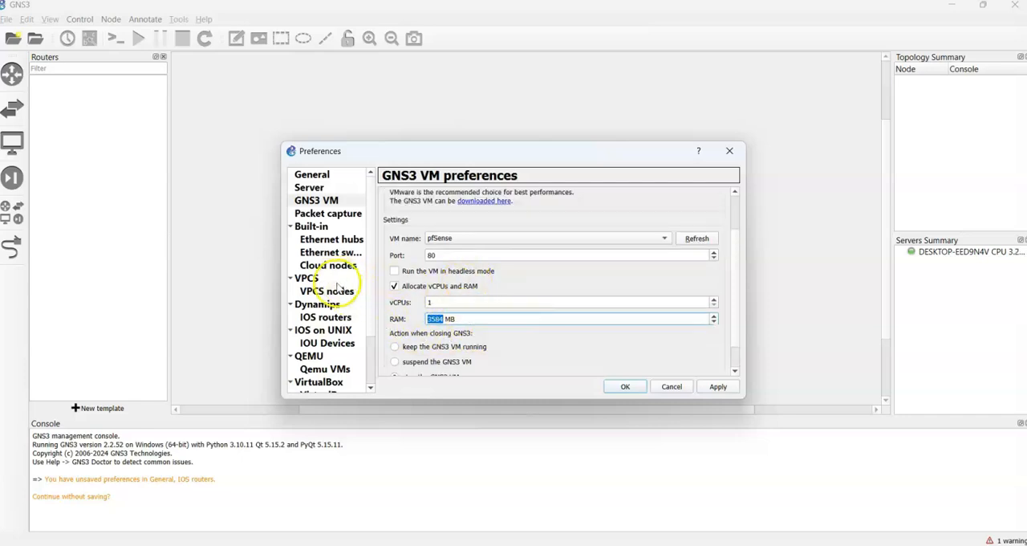
left_click(326, 292)
left_click(307, 277)
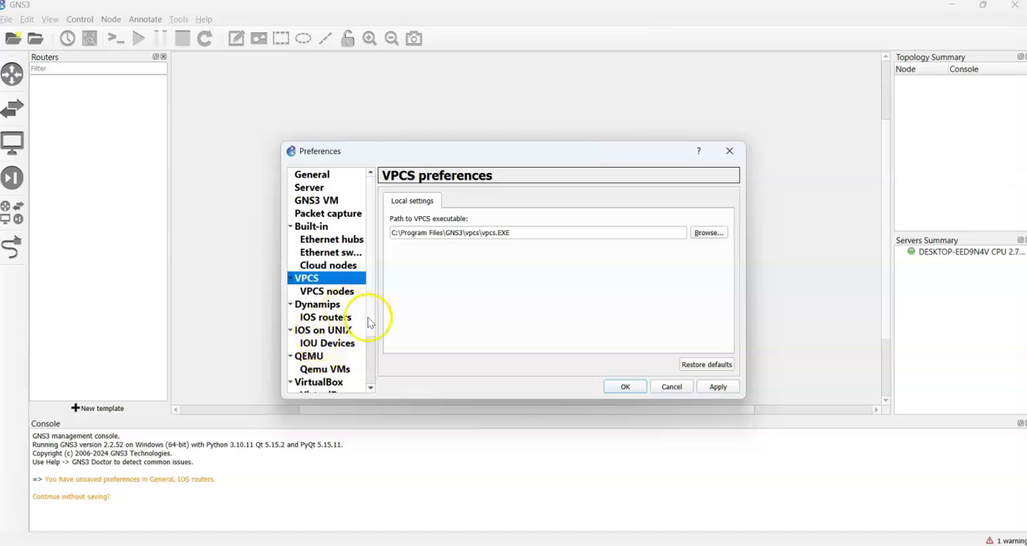
left_click_drag(368, 321, 371, 383)
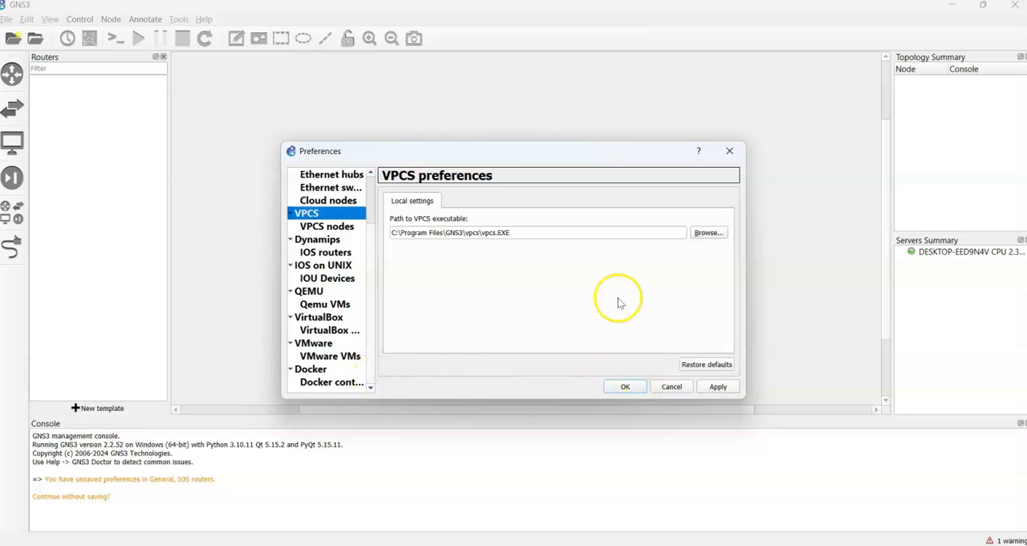
- Apply the preferences to save the c7200 router template and close the Preferences dialog
left_click(719, 386)
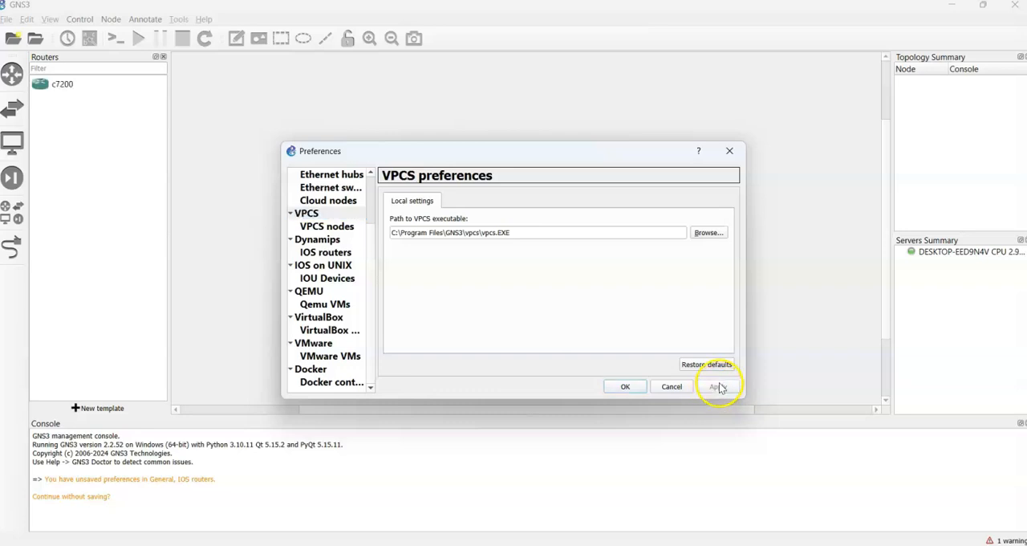
left_click(625, 387)
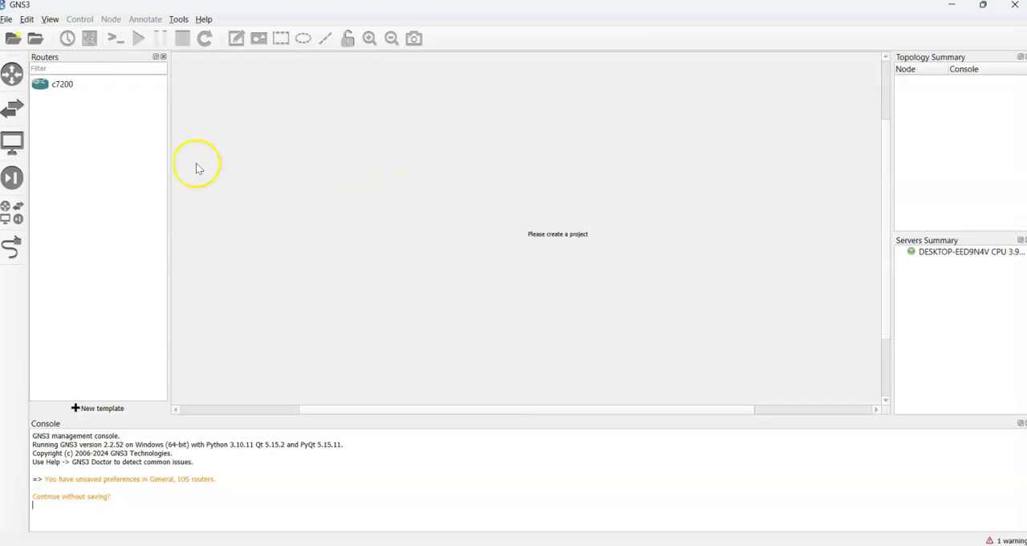
- Try to place a c7200 router in the workspace without an open project, and check the available project commands
left_click_drag(37, 82, 396, 176)
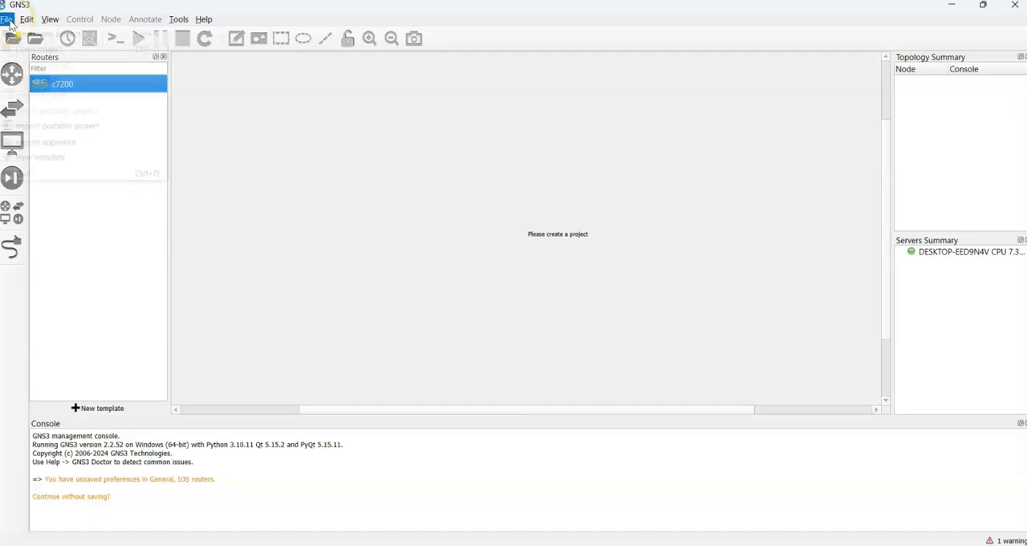
left_click(8, 20)
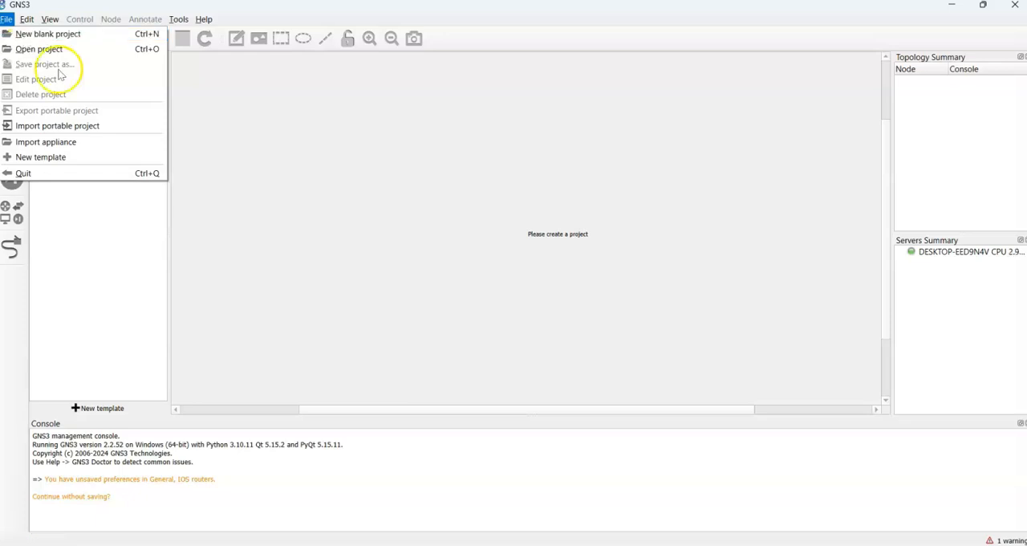
left_click(345, 264)
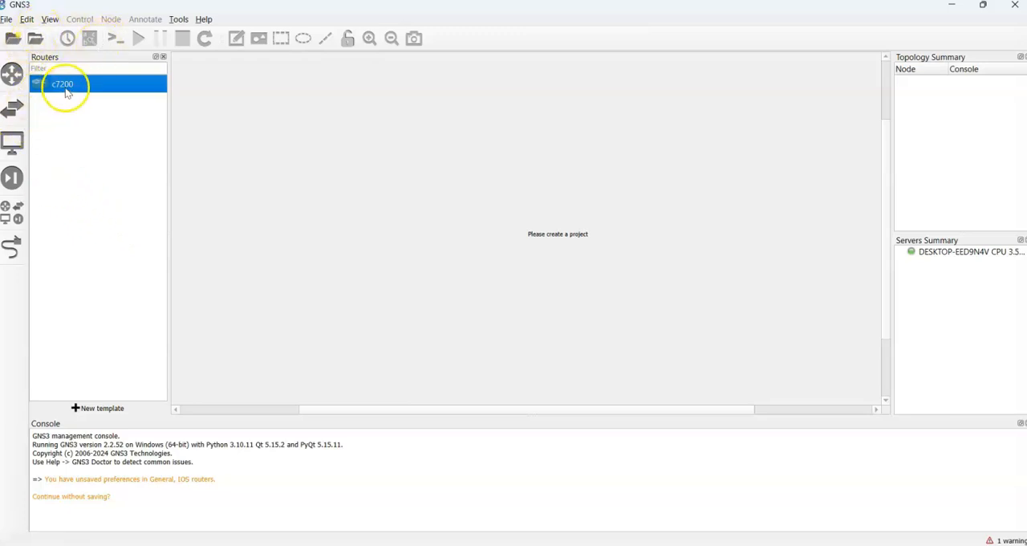
- List all available devices and look over the VPCS and Cloud entries
left_click(11, 212)
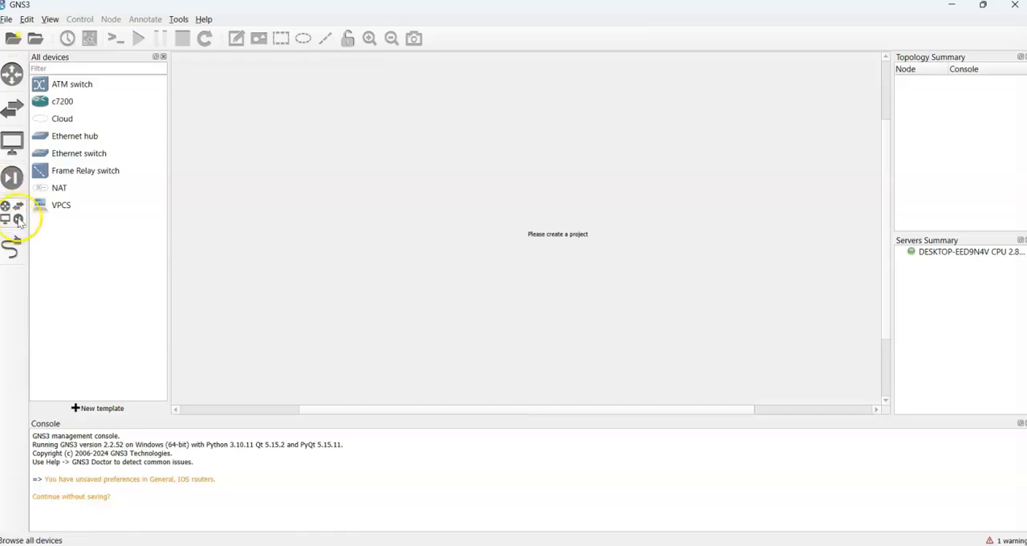
mouse_move(58, 206)
left_mouse_down()
mouse_move(75, 210)
mouse_move(54, 210)
left_mouse_up()
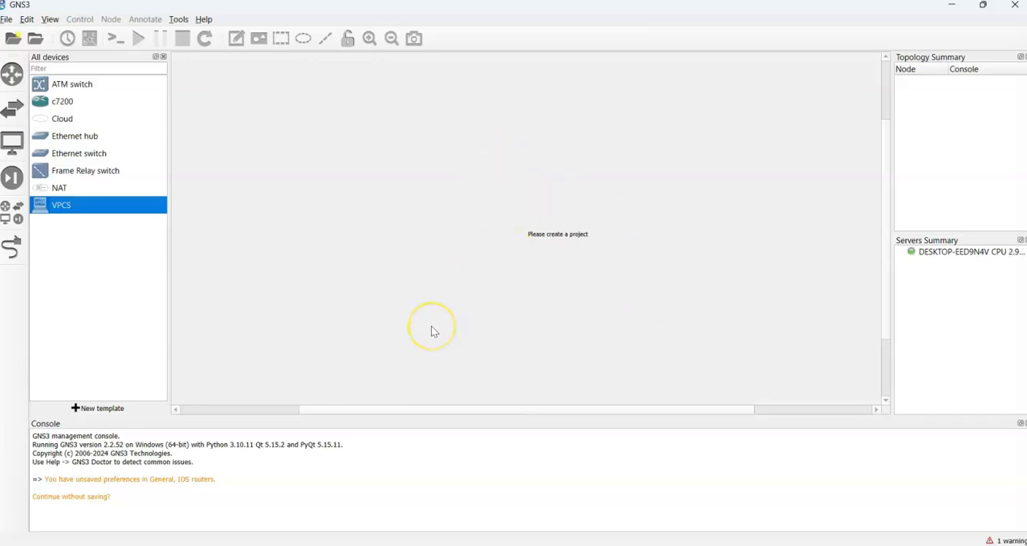
left_click(70, 121)
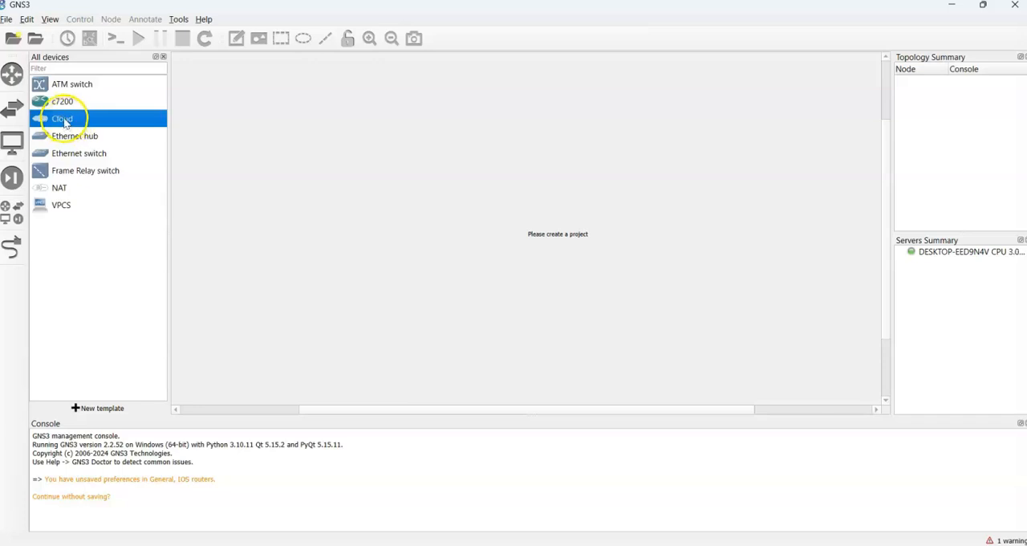